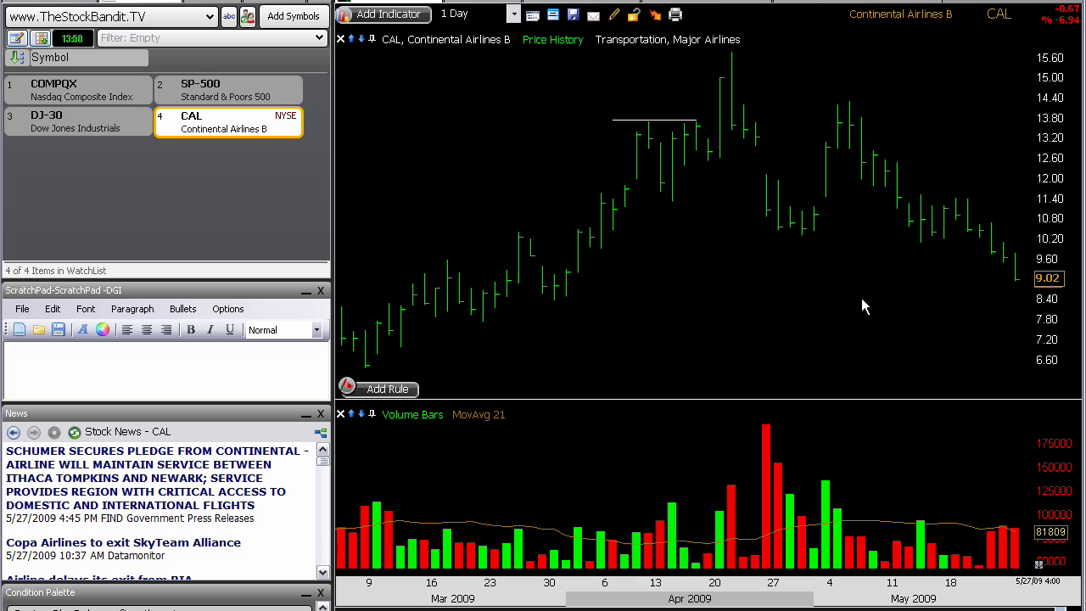
# Draw a red support line near 10.00, arcs over both peaks and a down arrow on the CAL daily chart
pyautogui.moveTo(783, 262)
pyautogui.mouseDown()
pyautogui.moveTo(771, 265)
pyautogui.moveTo(991, 247)
pyautogui.mouseUp()
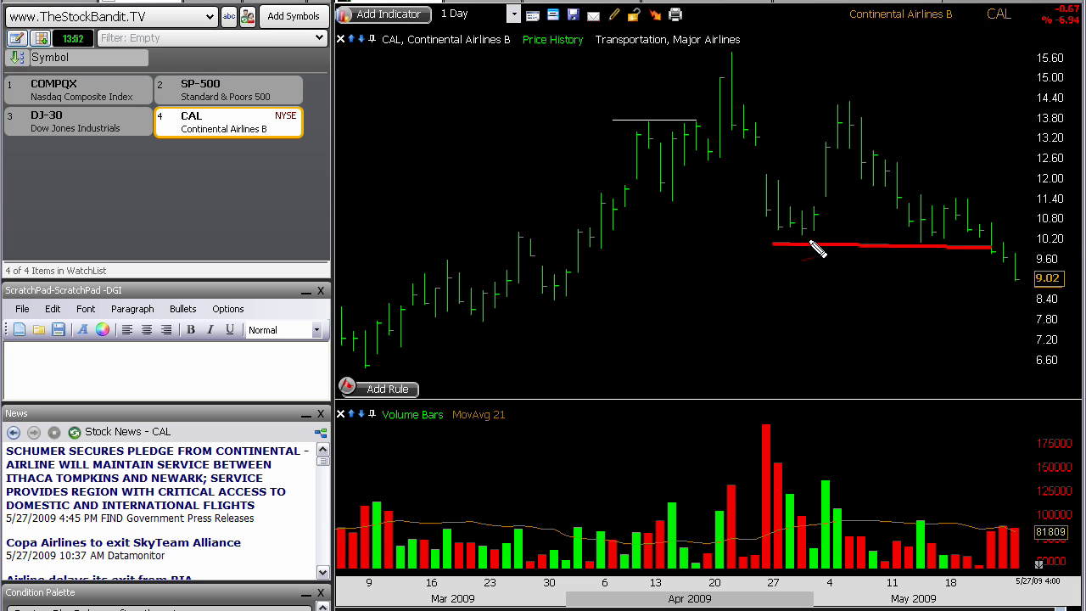
pyautogui.moveTo(718, 56); pyautogui.dragTo(743, 56)
pyautogui.moveTo(828, 107); pyautogui.dragTo(858, 109)
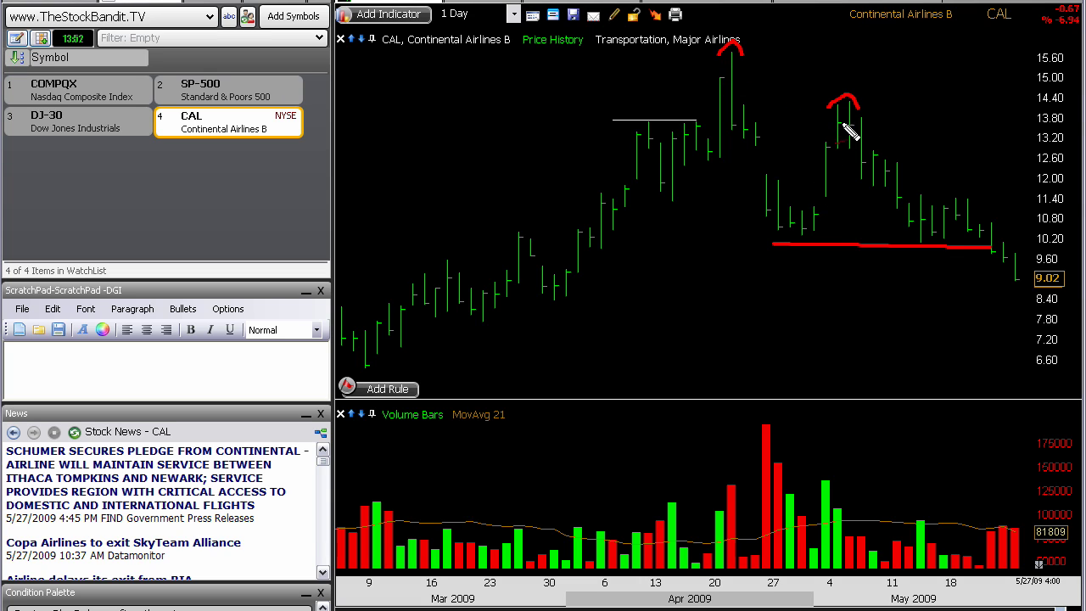
pyautogui.moveTo(852, 113)
pyautogui.mouseDown()
pyautogui.moveTo(1012, 270)
pyautogui.moveTo(1005, 247)
pyautogui.moveTo(973, 269)
pyautogui.mouseUp()
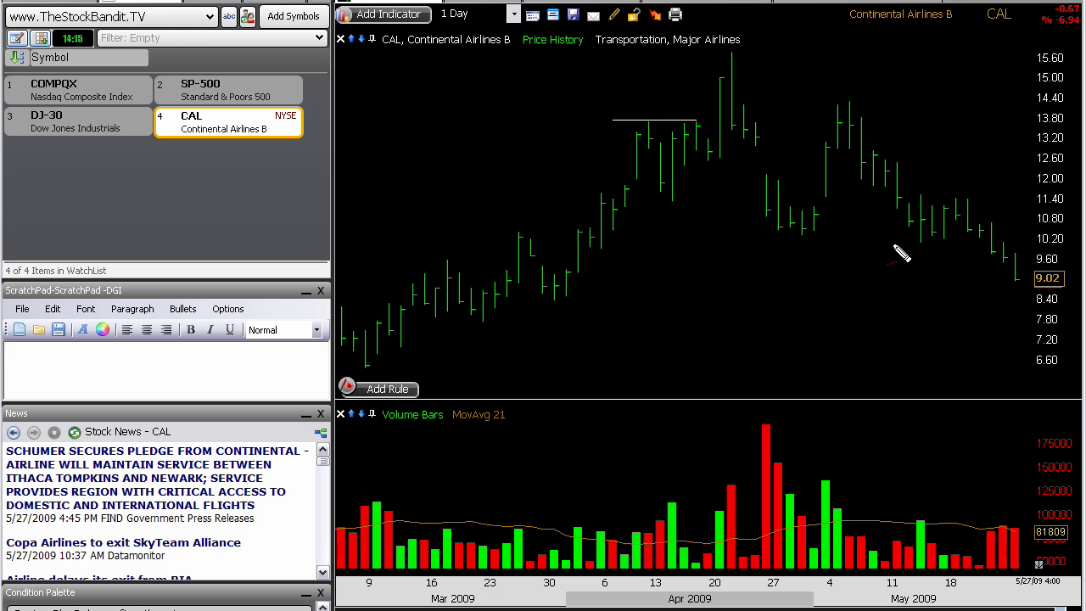
pyautogui.moveTo(903, 245); pyautogui.dragTo(997, 249)
# Draw a red line under the late-March lows and a short mark at the latest price
pyautogui.moveTo(496, 296); pyautogui.dragTo(607, 299)
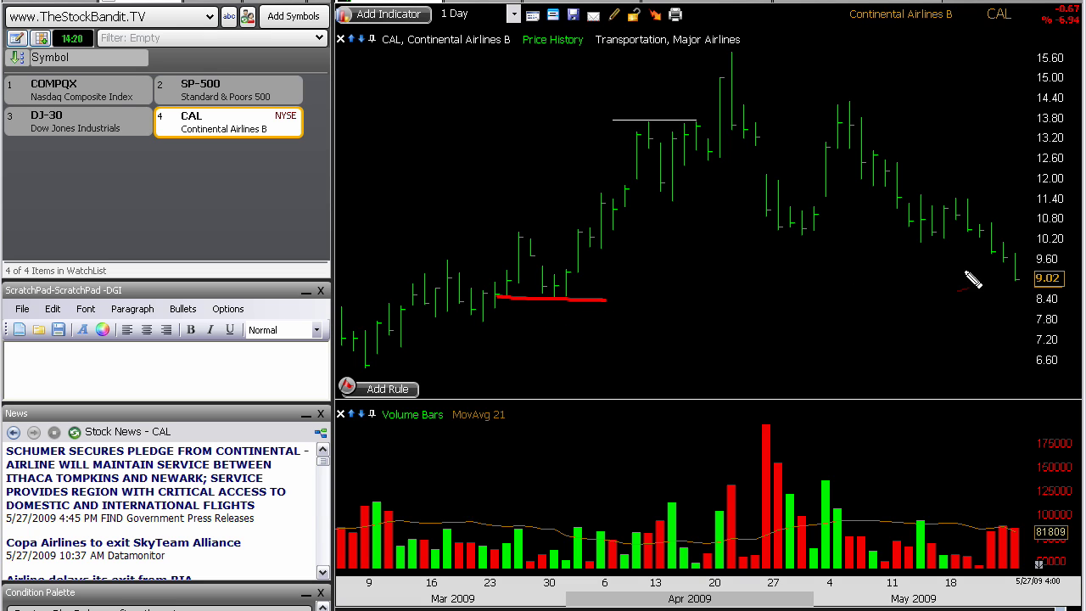
pyautogui.moveTo(998, 264); pyautogui.dragTo(1007, 265)
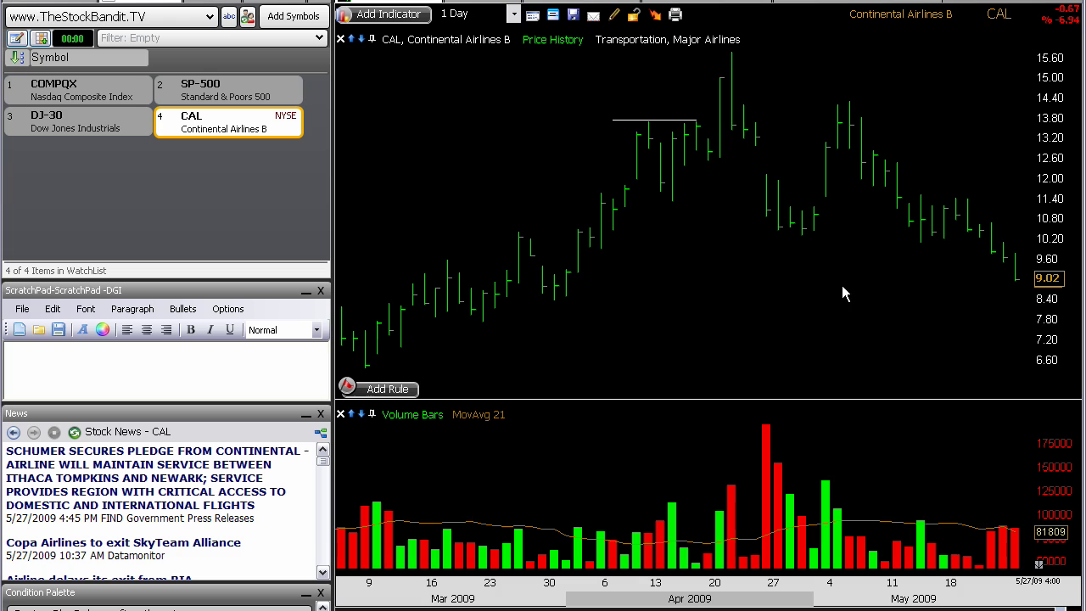
# Switch the CAL chart interval from 1 Day to 3 Minutes
pyautogui.moveTo(440, 22); pyautogui.dragTo(493, 22)
pyautogui.press('Escape')
pyautogui.press('3')
pyautogui.press('Return')
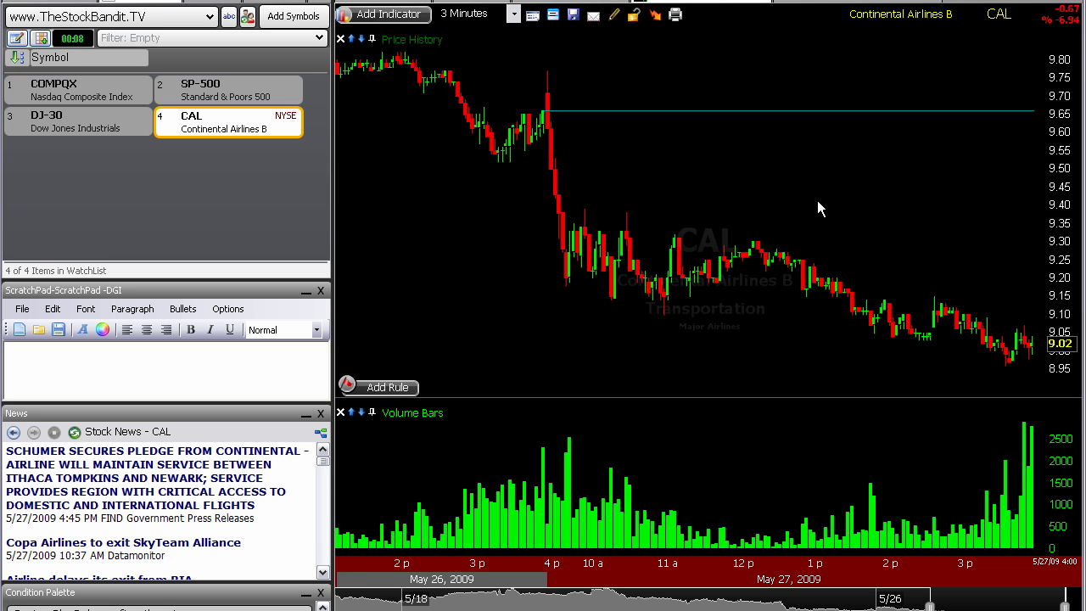
# Sketch red lines through the 4 p spike and from the 9.52 low, then clear them
pyautogui.click(543, 113)
pyautogui.moveTo(550, 587); pyautogui.dragTo(552, 317)
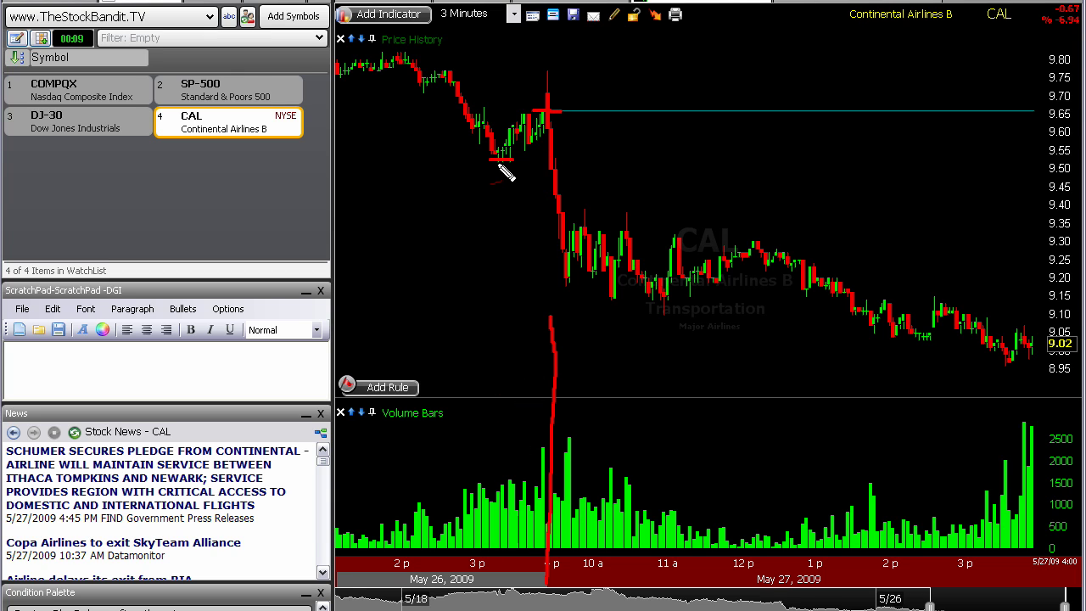
pyautogui.moveTo(497, 164); pyautogui.dragTo(564, 162)
pyautogui.press('Escape')
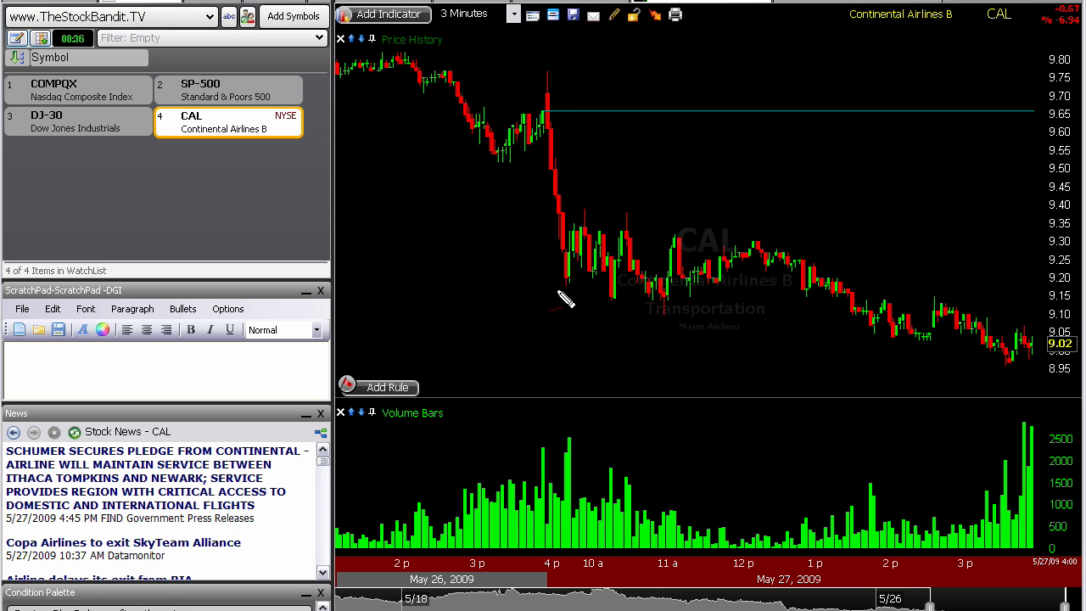
# Mark the low after the 4 p drop, then trace the drop, rebound and next leg down in red
pyautogui.moveTo(557, 289); pyautogui.dragTo(584, 289)
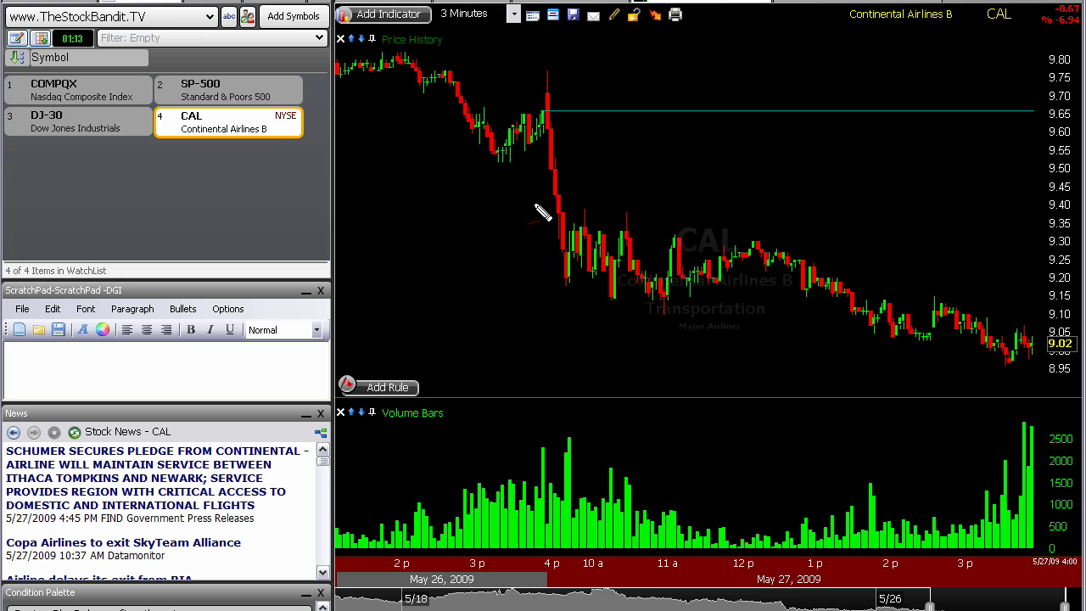
pyautogui.moveTo(555, 158); pyautogui.dragTo(569, 291)
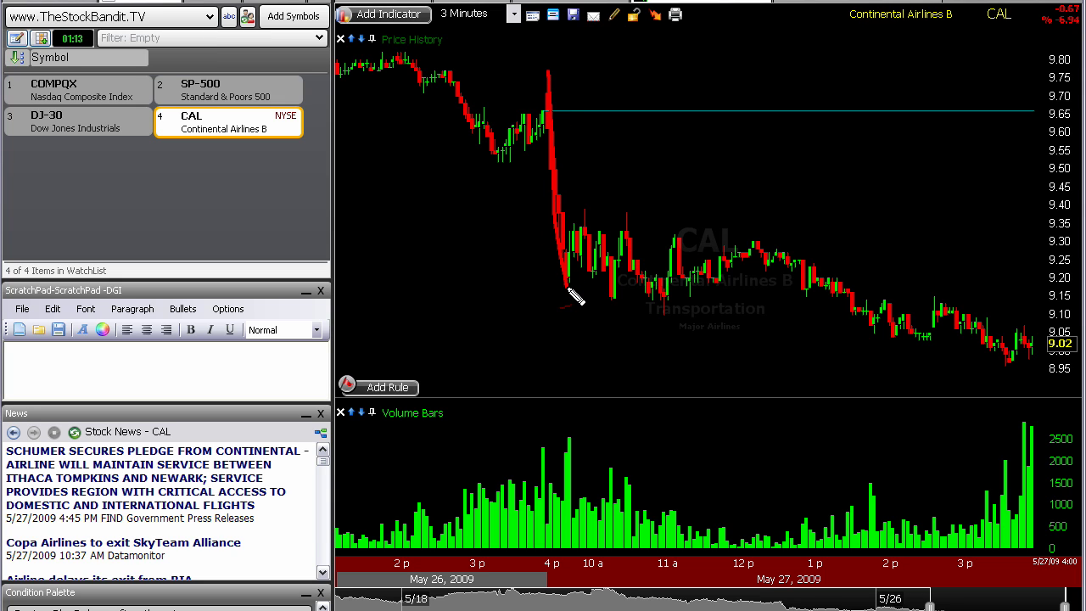
pyautogui.moveTo(570, 290); pyautogui.dragTo(581, 210)
pyautogui.moveTo(466, 183); pyautogui.dragTo(583, 162)
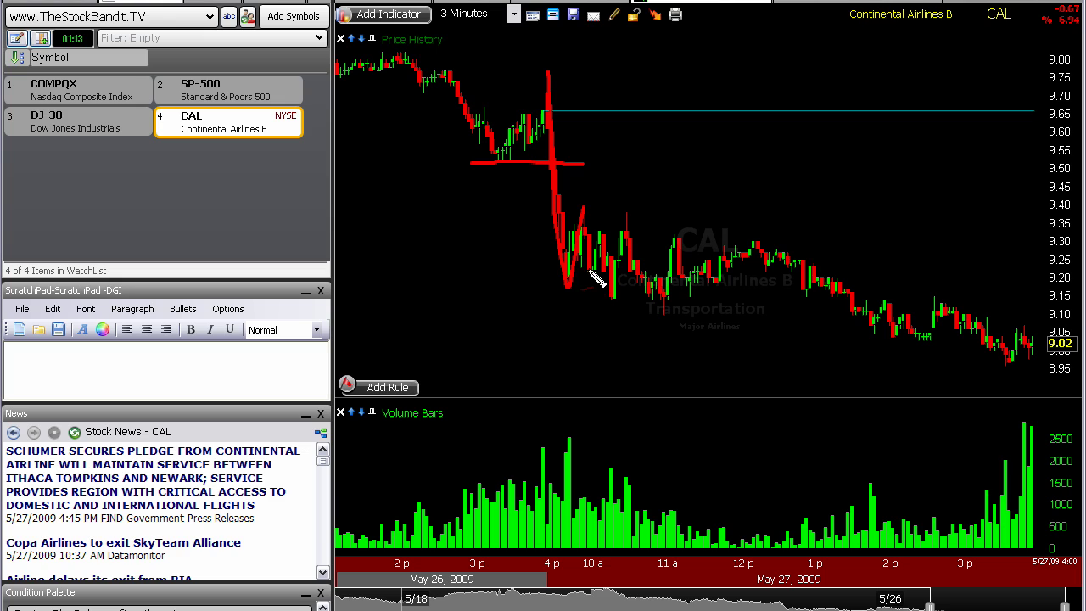
pyautogui.moveTo(584, 211); pyautogui.dragTo(609, 303)
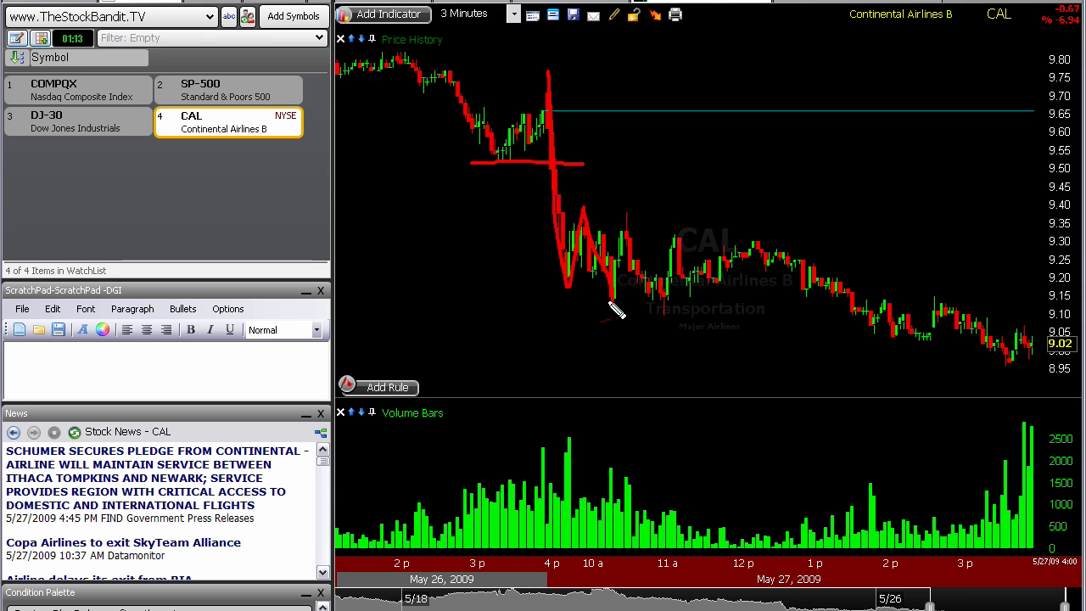
# Mark both swing lows and both swing highs near 9.40, then trace the drop toward 9.10
pyautogui.moveTo(547, 289); pyautogui.dragTo(619, 303)
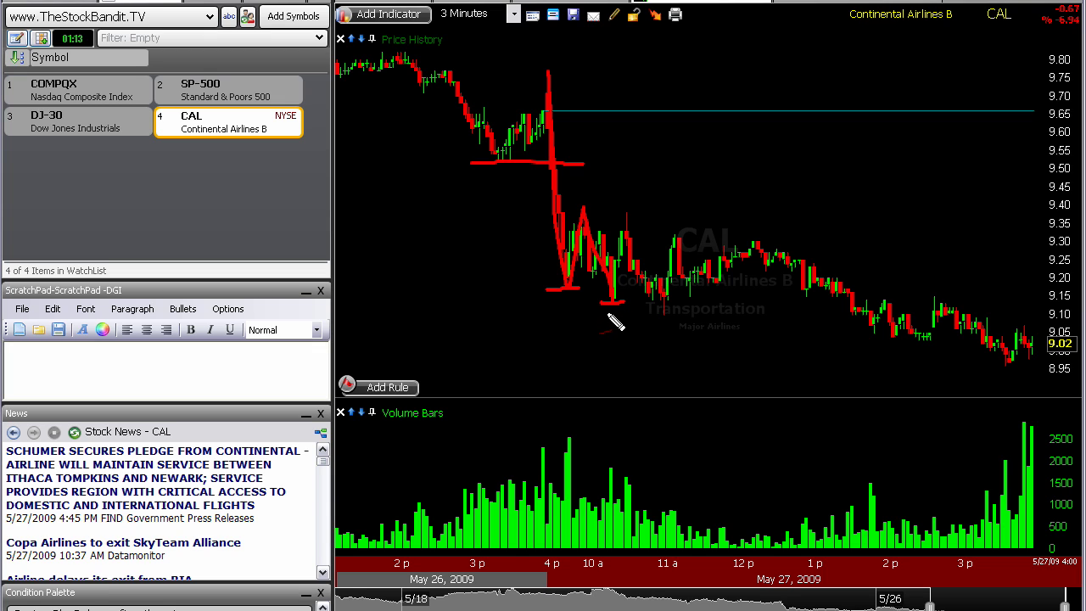
pyautogui.moveTo(612, 332); pyautogui.dragTo(611, 309)
pyautogui.moveTo(626, 231); pyautogui.dragTo(637, 212)
pyautogui.moveTo(572, 206); pyautogui.dragTo(591, 205)
pyautogui.moveTo(635, 241)
pyautogui.mouseDown()
pyautogui.moveTo(655, 321)
pyautogui.moveTo(675, 316)
pyautogui.mouseUp()
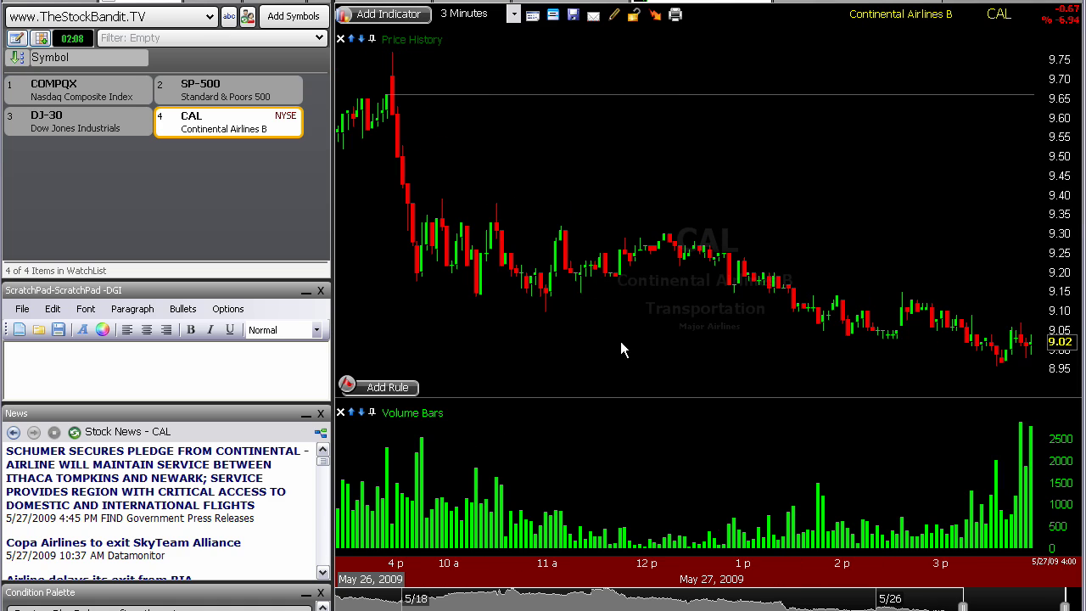
# Circle the 11 a low and draw a crossed-out red line near 9.22
pyautogui.moveTo(551, 283)
pyautogui.mouseDown()
pyautogui.moveTo(540, 321)
pyautogui.moveTo(558, 293)
pyautogui.moveTo(550, 279)
pyautogui.moveTo(553, 311)
pyautogui.mouseUp()
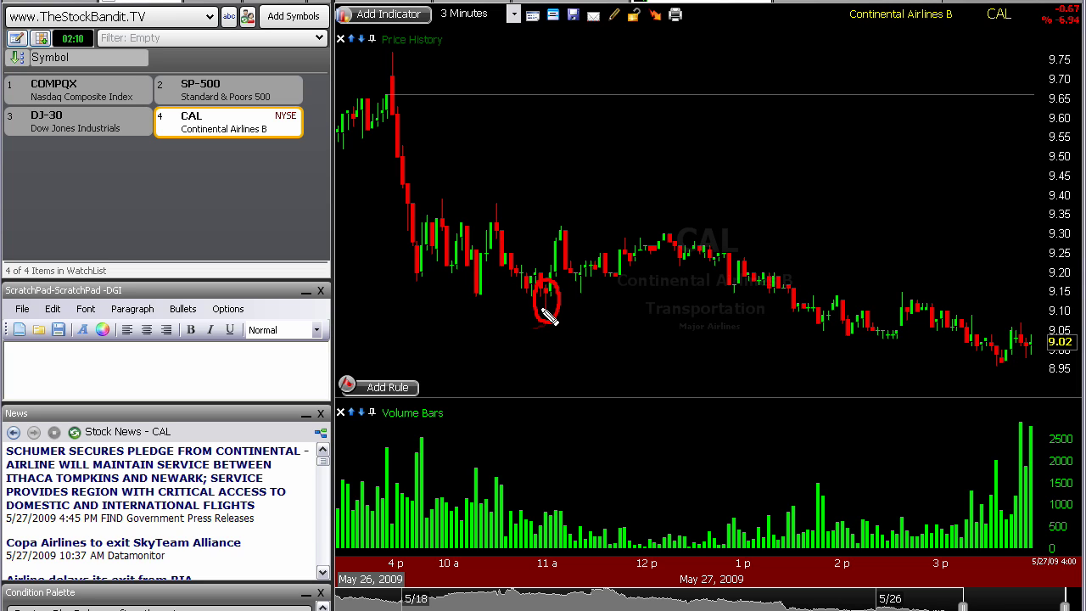
pyautogui.moveTo(517, 265); pyautogui.dragTo(567, 265)
pyautogui.moveTo(547, 242); pyautogui.dragTo(582, 272)
pyautogui.moveTo(582, 229); pyautogui.dragTo(536, 271)
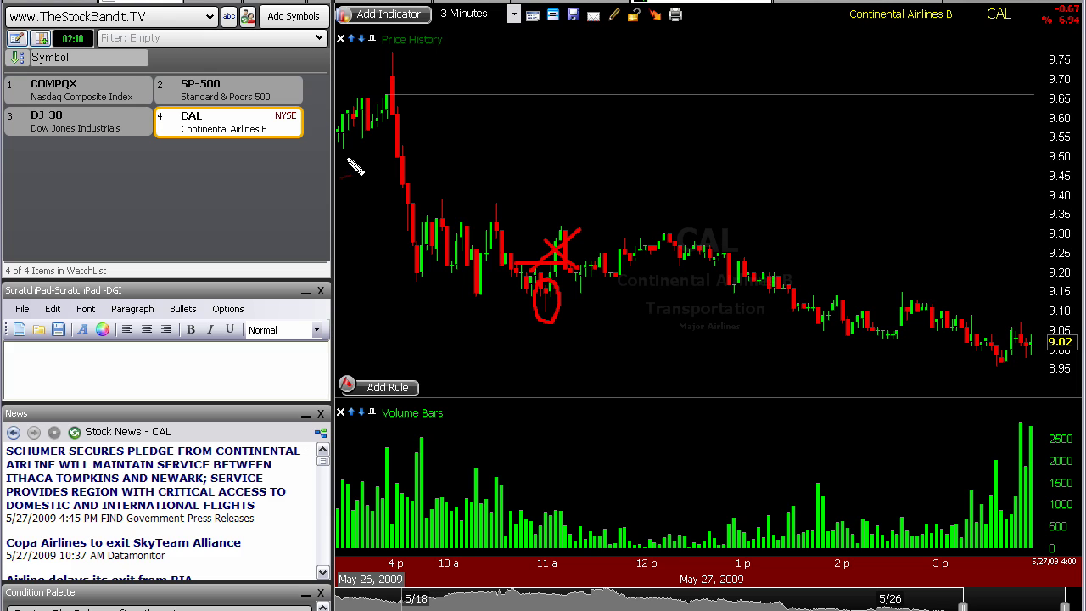
# Draw a red line near 9.50 across the first drop and undo a stray mark
pyautogui.moveTo(344, 155); pyautogui.dragTo(479, 153)
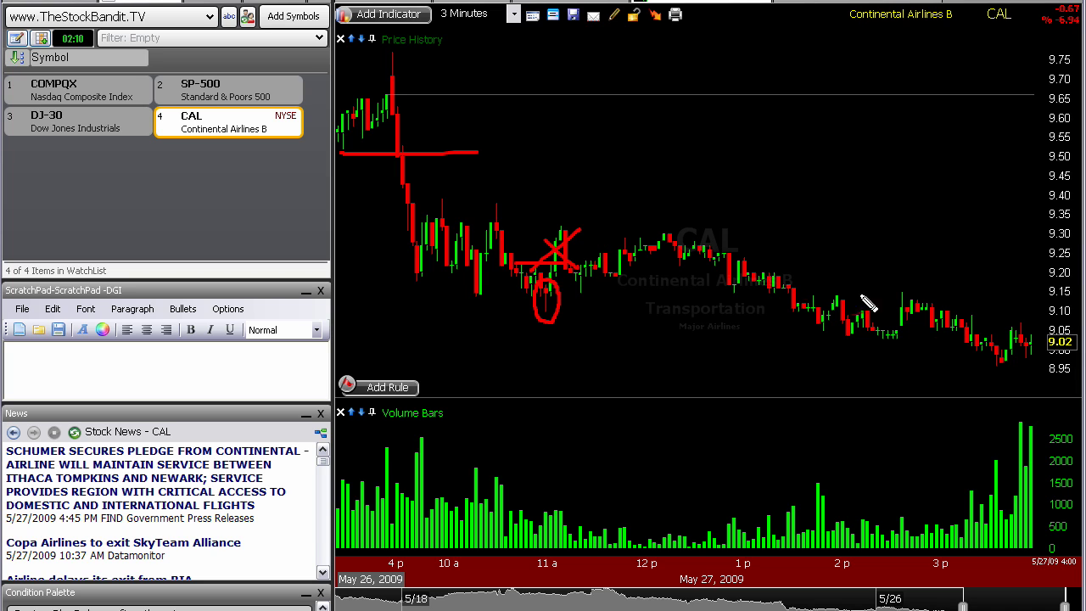
pyautogui.moveTo(995, 342); pyautogui.dragTo(1008, 365)
pyautogui.hotkey('ctrl', 'z')
pyautogui.moveTo(588, 331); pyautogui.dragTo(596, 328)
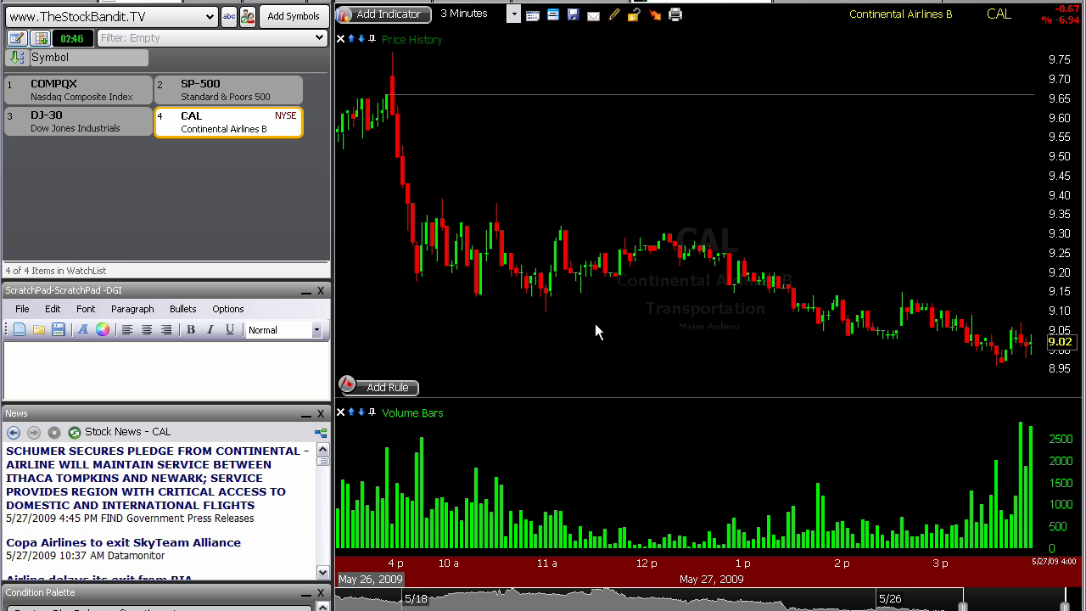
# Zoom the chart out and underline the 3 Minutes interval in red
pyautogui.scroll(-2, 643, 332)
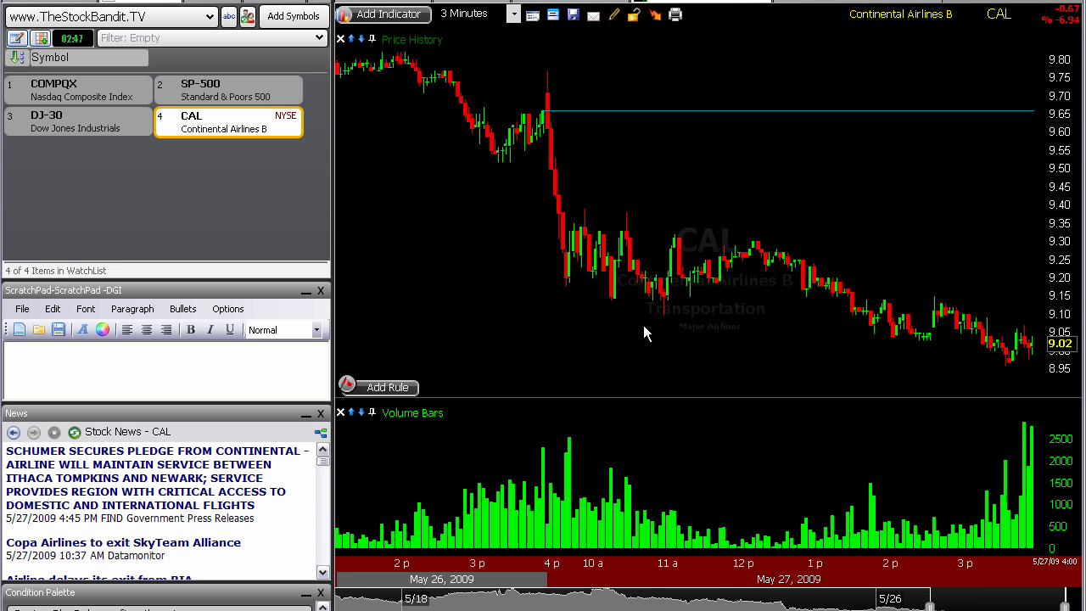
pyautogui.scroll(-1, 644, 327)
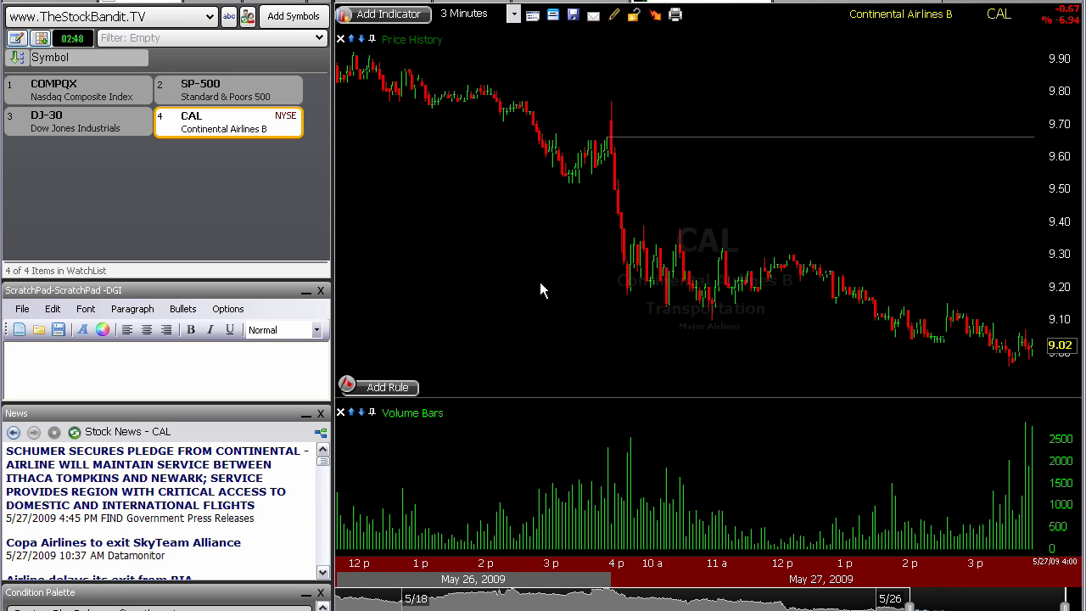
pyautogui.moveTo(440, 26); pyautogui.dragTo(500, 32)
pyautogui.moveTo(585, 452); pyautogui.dragTo(595, 445)
# Tick-mark swing highs near 9.40, 9.32, 9.30 and lows near 9.20, 9.10, 9.22
pyautogui.moveTo(631, 225); pyautogui.dragTo(688, 227)
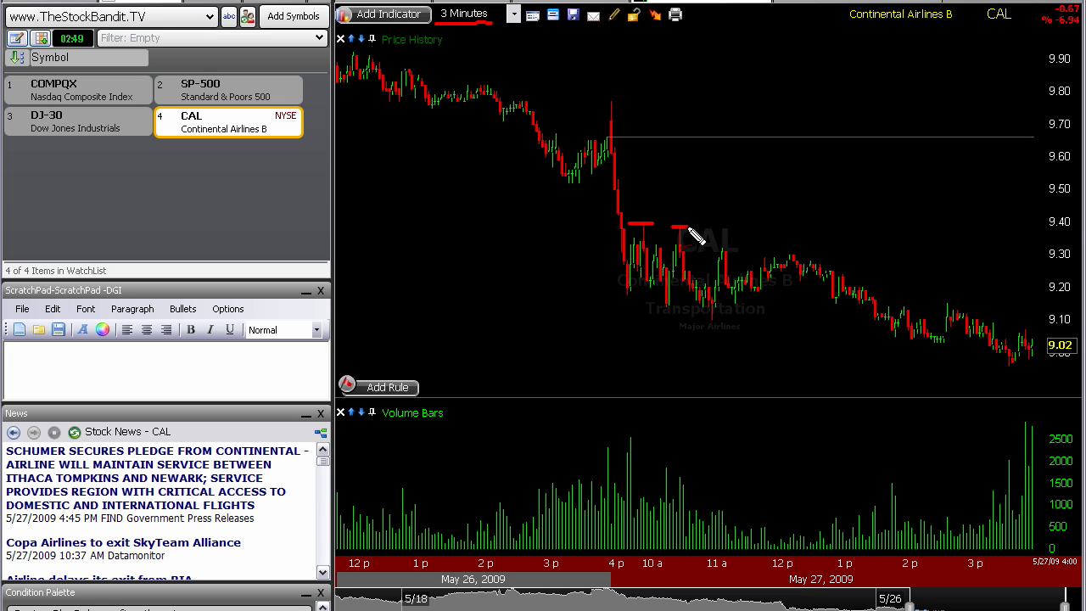
pyautogui.moveTo(621, 295); pyautogui.dragTo(671, 305)
pyautogui.moveTo(699, 342); pyautogui.dragTo(725, 319)
pyautogui.moveTo(713, 248); pyautogui.dragTo(728, 247)
pyautogui.moveTo(692, 281); pyautogui.dragTo(733, 281)
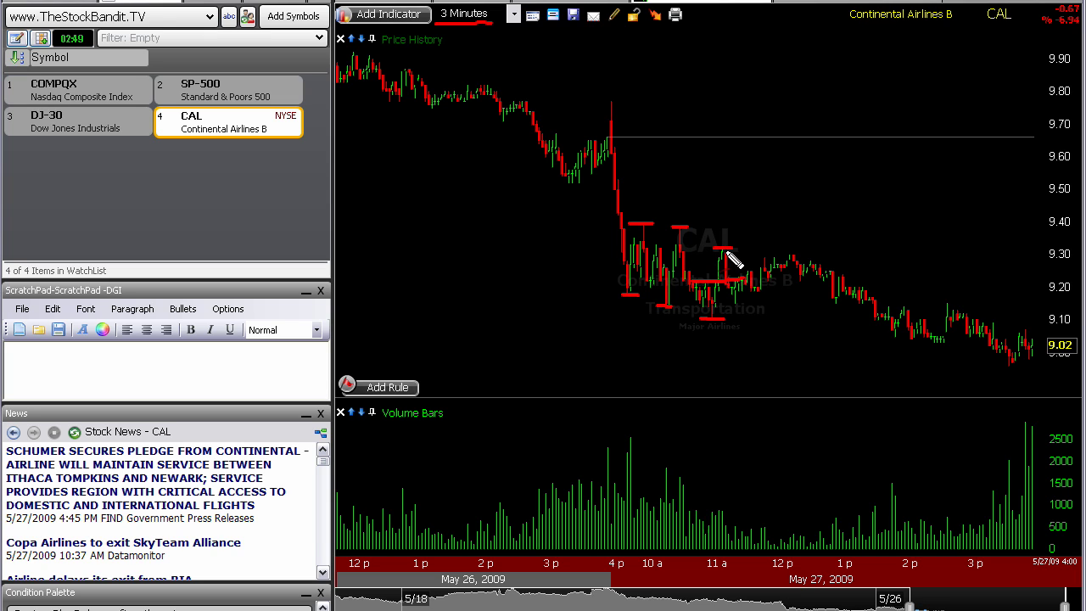
pyautogui.moveTo(783, 254); pyautogui.dragTo(804, 255)
# Clear the old marks, zoom in, and trace the 4 p price drop in red
pyautogui.press('Escape')
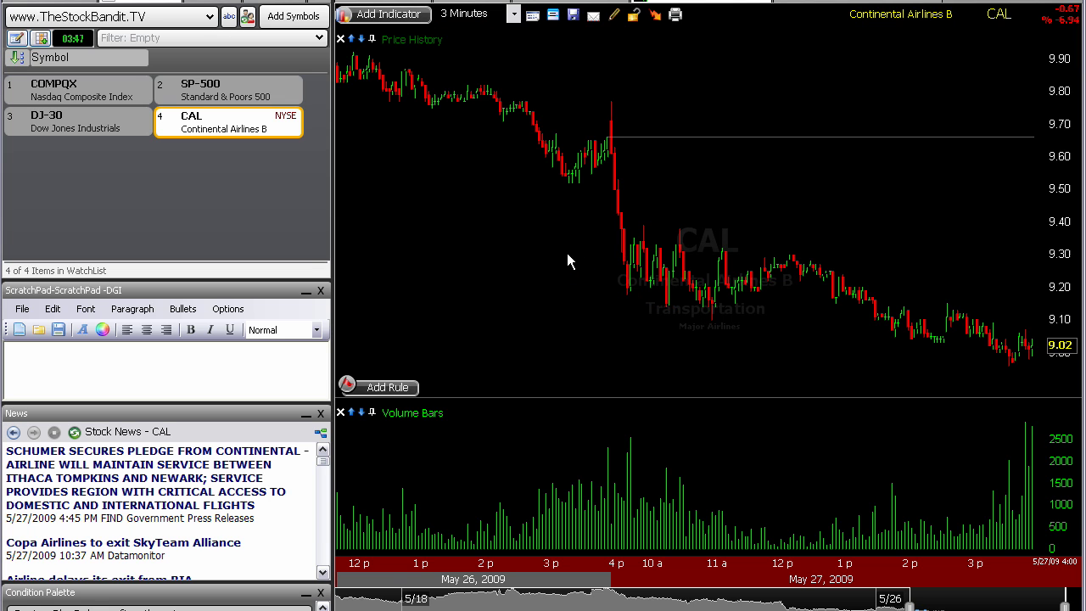
pyautogui.scroll(3, 555, 263)
pyautogui.moveTo(524, 191)
pyautogui.mouseDown()
pyautogui.moveTo(519, 241)
pyautogui.moveTo(528, 195)
pyautogui.moveTo(557, 230)
pyautogui.moveTo(564, 196)
pyautogui.mouseUp()
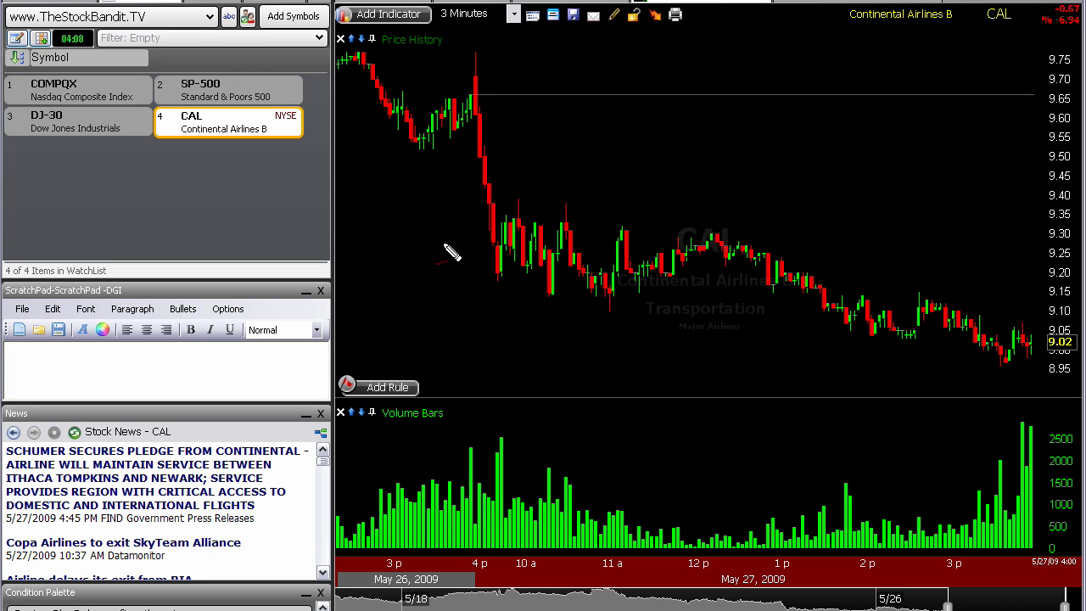
pyautogui.moveTo(472, 89); pyautogui.dragTo(491, 272)
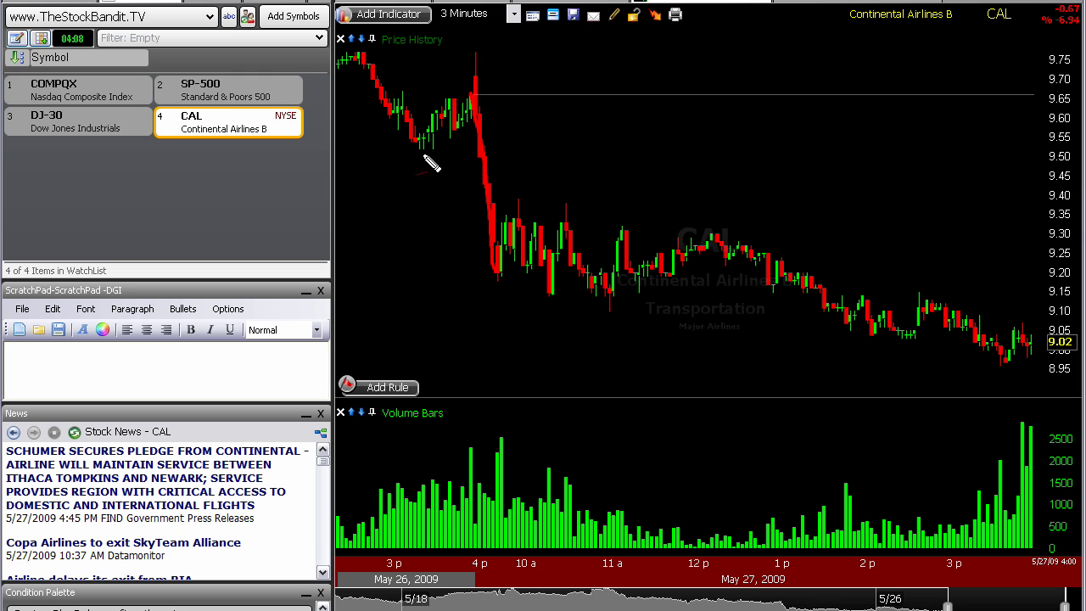
# Draw a red line near 9.55 across the drop and a small cross near 11 a
pyautogui.moveTo(402, 147); pyautogui.dragTo(595, 148)
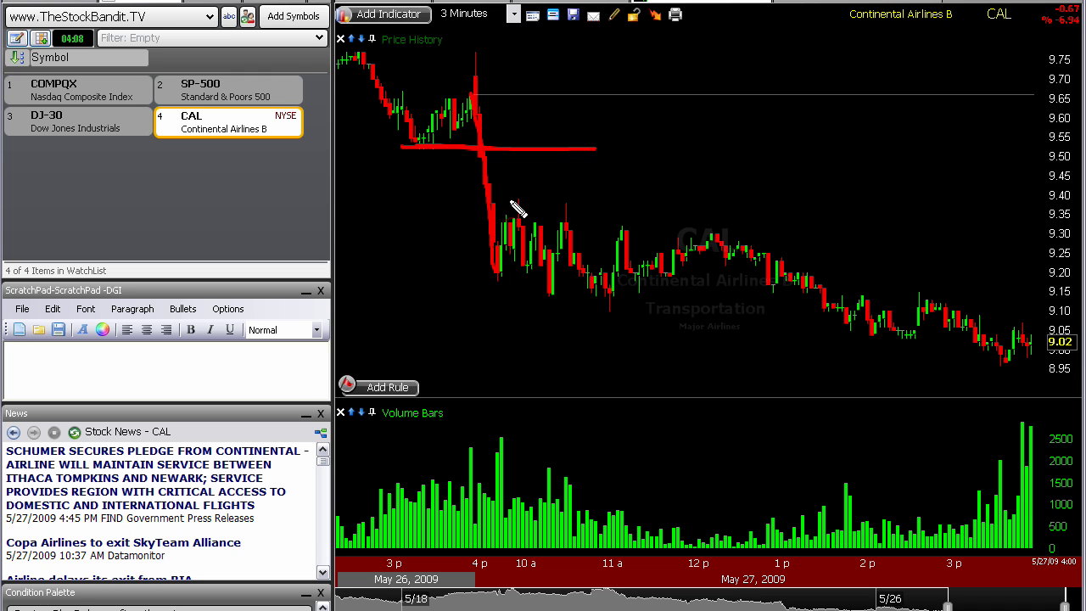
pyautogui.moveTo(594, 265); pyautogui.dragTo(638, 265)
pyautogui.moveTo(624, 228); pyautogui.dragTo(625, 273)
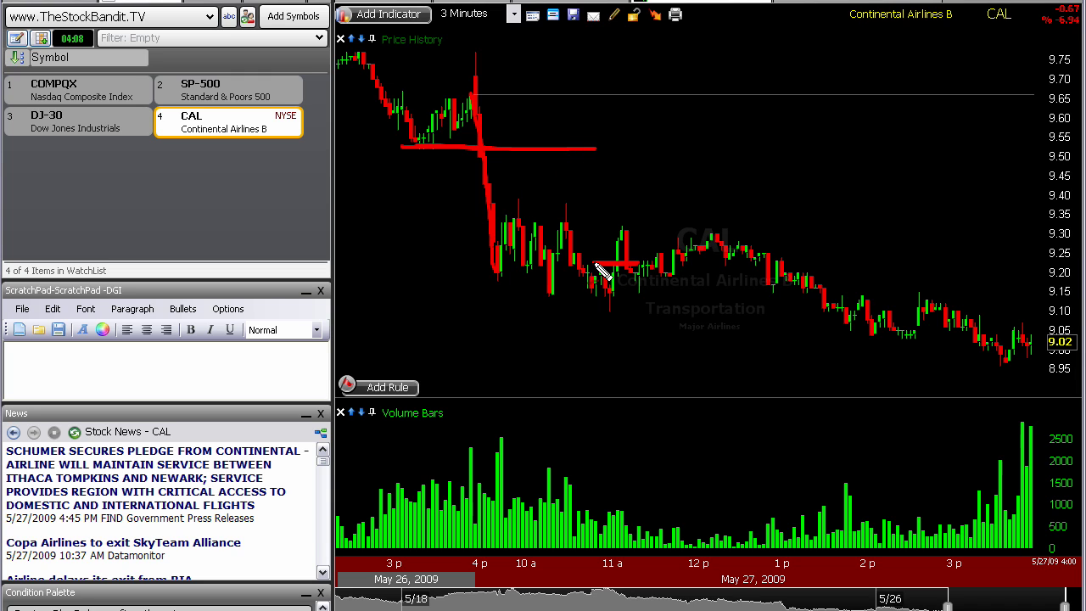